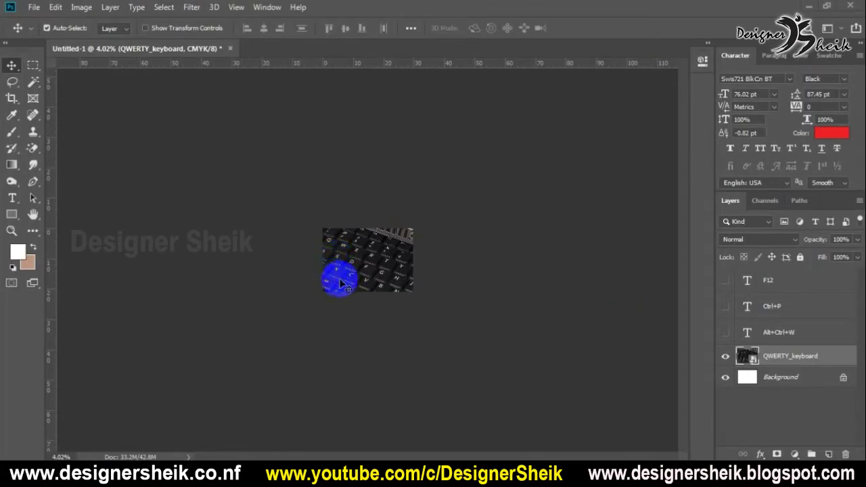
Step: Zoom the canvas from about 4% to 22.4% so the keyboard photo fills the view
scroll(415, 296, "up", 1)
scroll(415, 296, "up", 1)
scroll(411, 290, "up", 1)
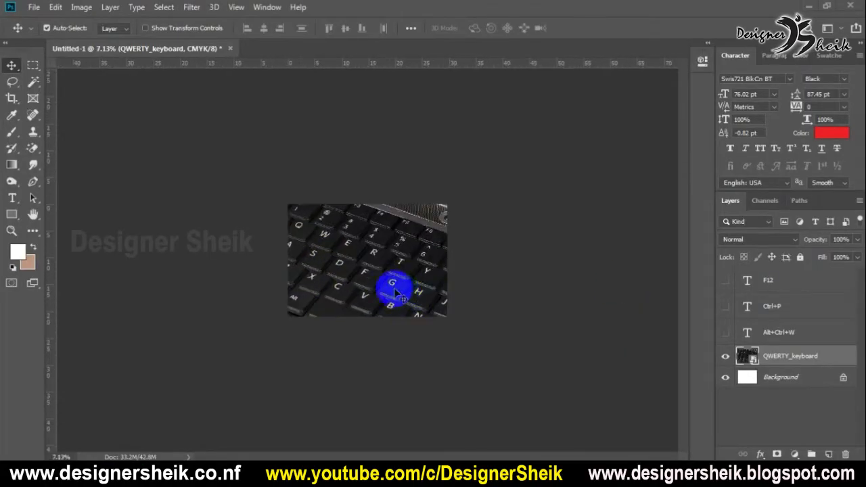
scroll(396, 289, "up", 1)
scroll(392, 290, "up", 1)
scroll(396, 293, "up", 1)
scroll(395, 293, "up", 1)
scroll(395, 292, "up", 1)
scroll(396, 292, "up", 1)
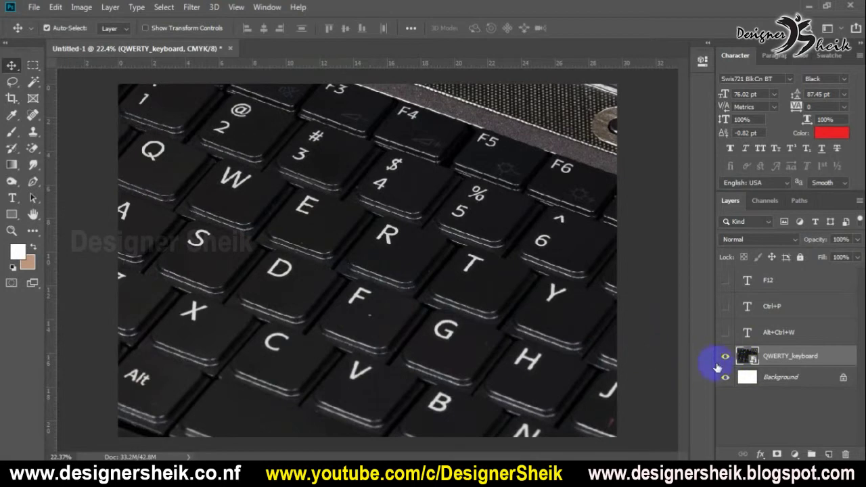
Step: Hide the QWERTY_keyboard layer and make the red Alt+Ctrl+W text layer visible
left_click(725, 358)
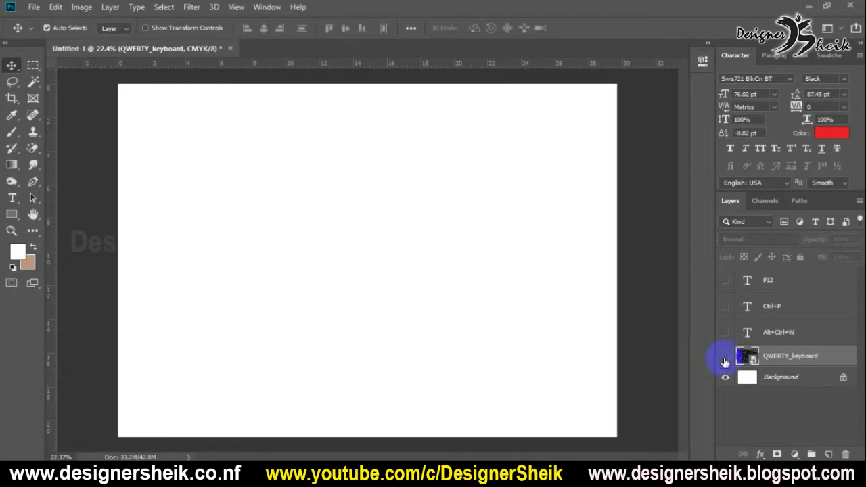
left_click(32, 8)
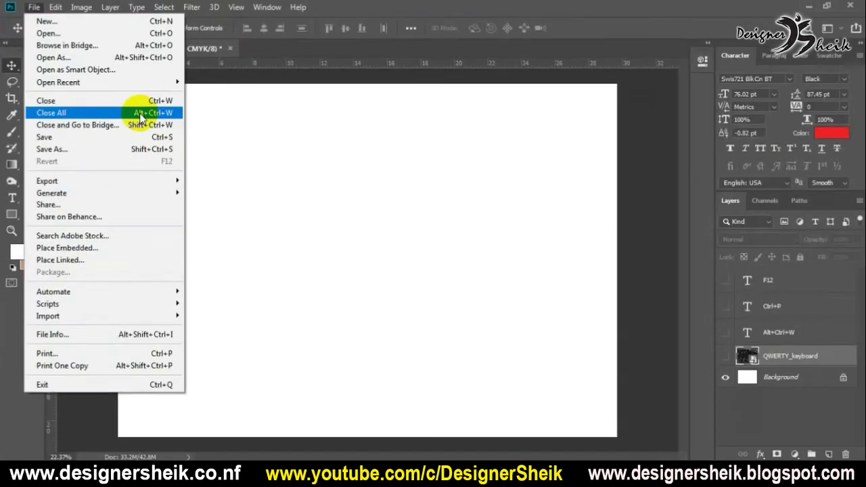
left_click(725, 332)
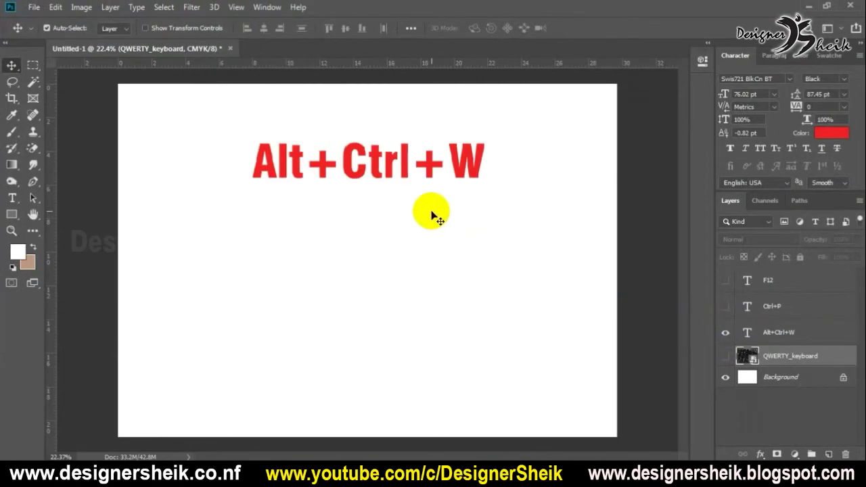
Step: Create blank A4 (Untitled-2) and A5 (Untitled-3) documents
key("ctrl+n")
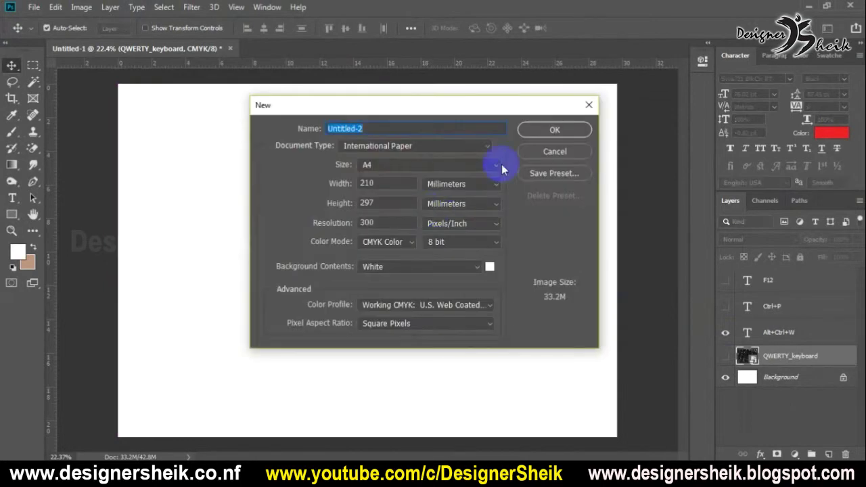
left_click(529, 130)
key("ctrl+n")
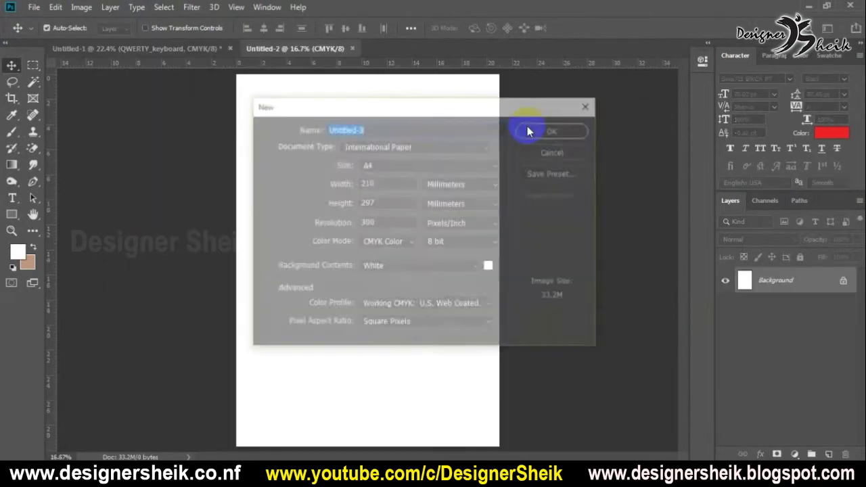
left_click(406, 166)
left_click(397, 195)
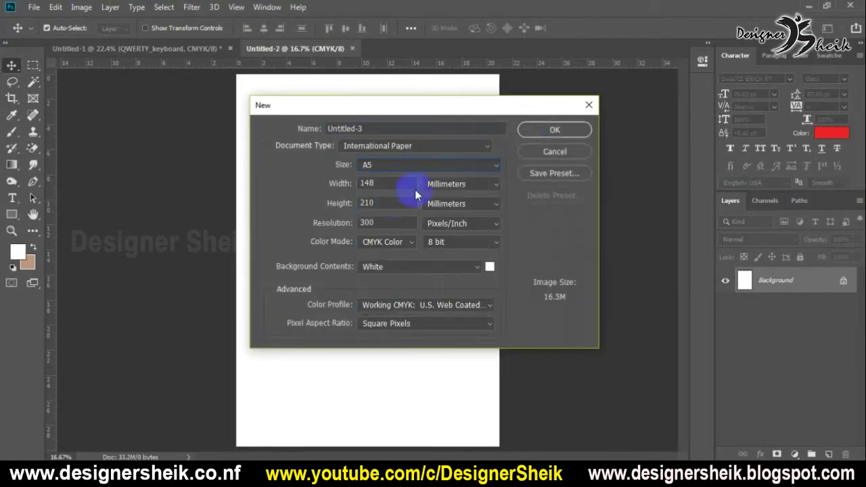
left_click(545, 130)
Step: Create a blank A3 document (Untitled-4) and open fan-750x750.jpg
key("ctrl+n")
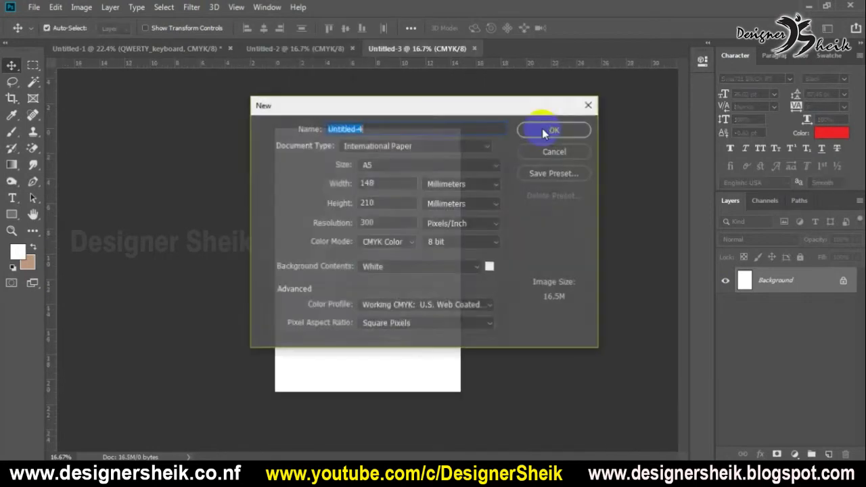
left_click(447, 166)
left_click(403, 209)
left_click(542, 129)
key("ctrl+o")
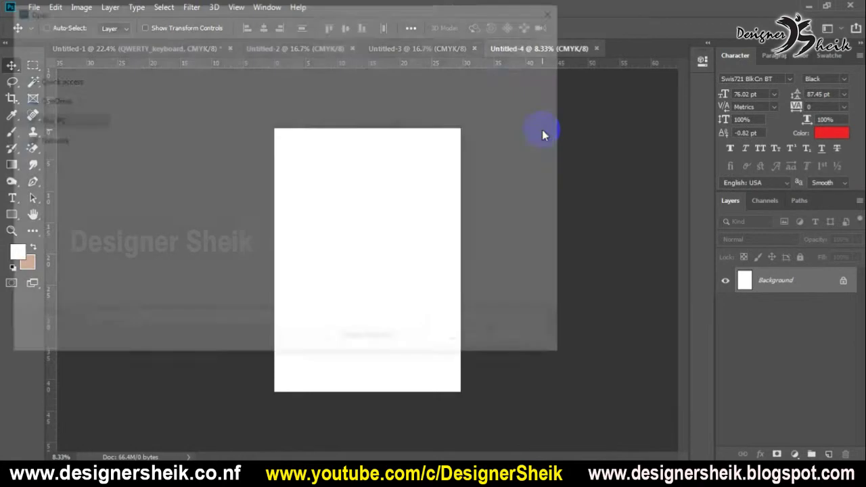
double_click(458, 109)
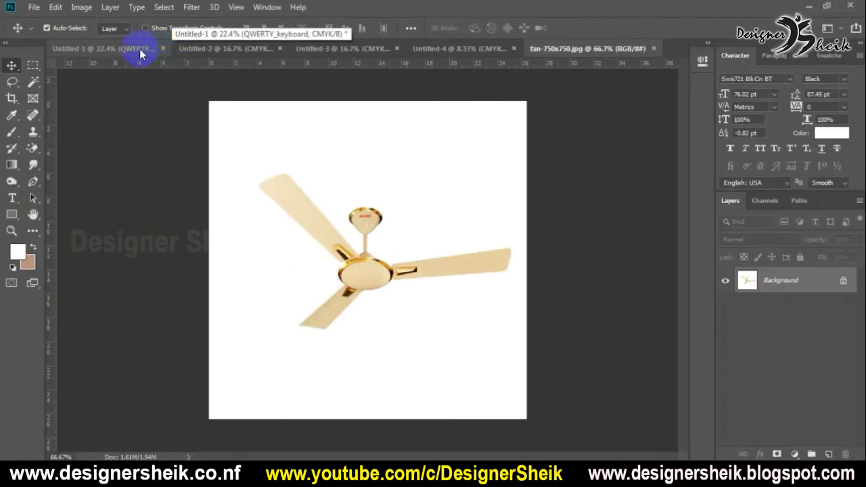
Step: Close all open documents with Alt+Ctrl+W, leaving only the Untitled-1 save prompt
right_click(140, 50)
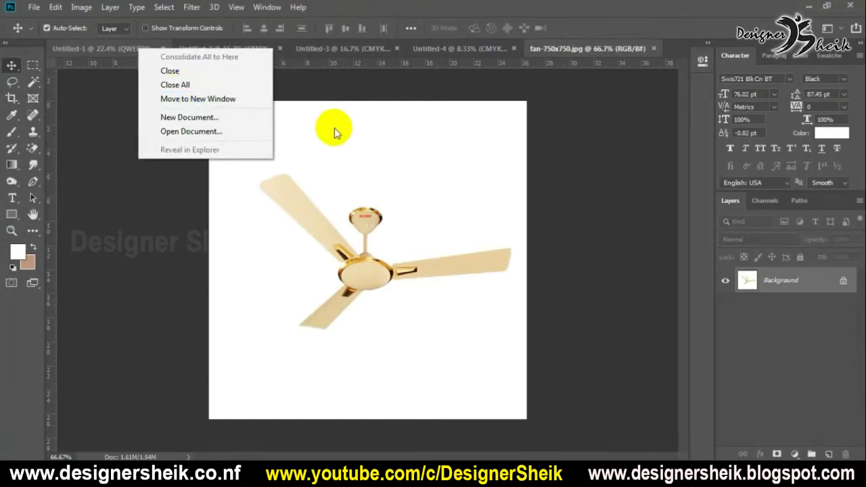
left_click(334, 129)
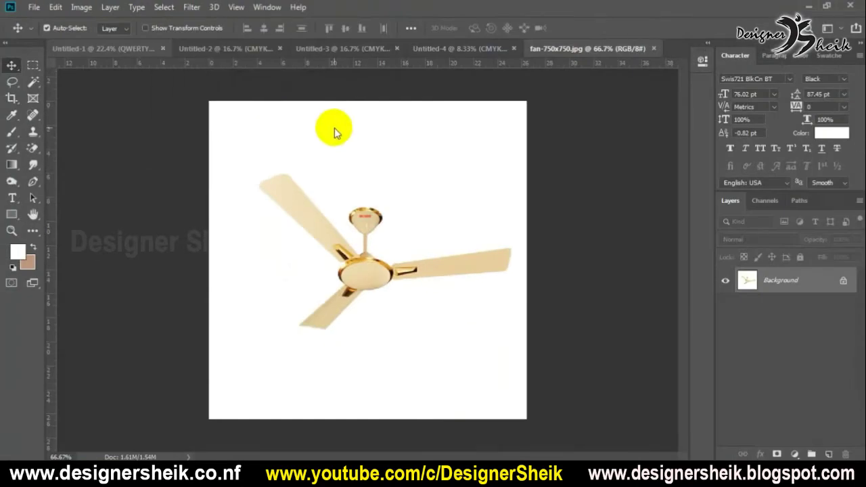
left_click(33, 7)
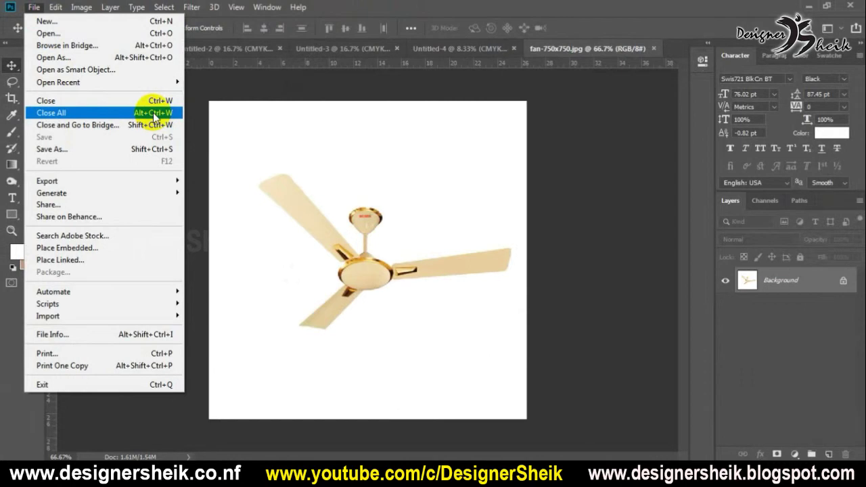
left_click(238, 127)
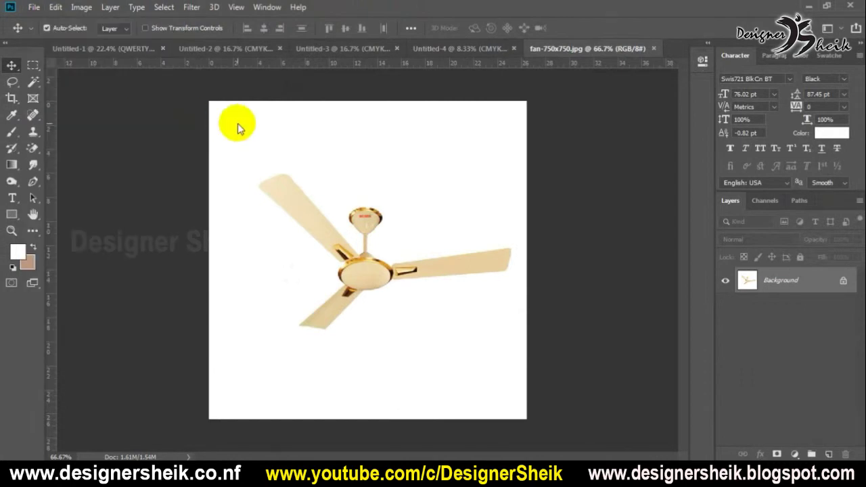
key("ctrl")
key("ctrl+alt+w")
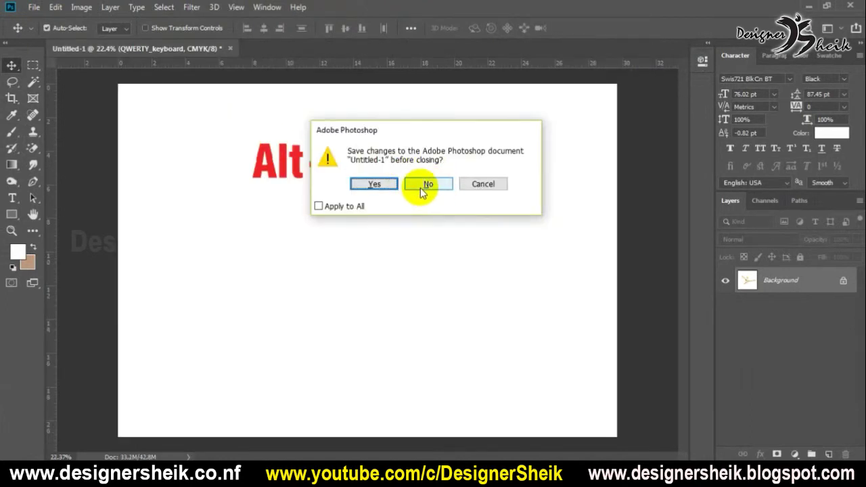
Step: Cancel the save prompt to keep Untitled-1 open and nudge the Alt+Ctrl+W label down slightly
left_click(490, 190)
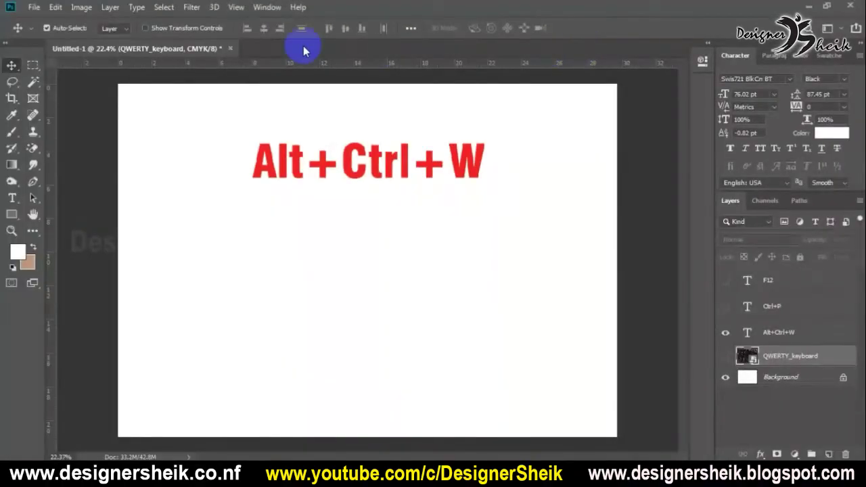
mouse_move(271, 163)
left_mouse_down()
mouse_move(270, 170)
mouse_move(273, 161)
left_mouse_up()
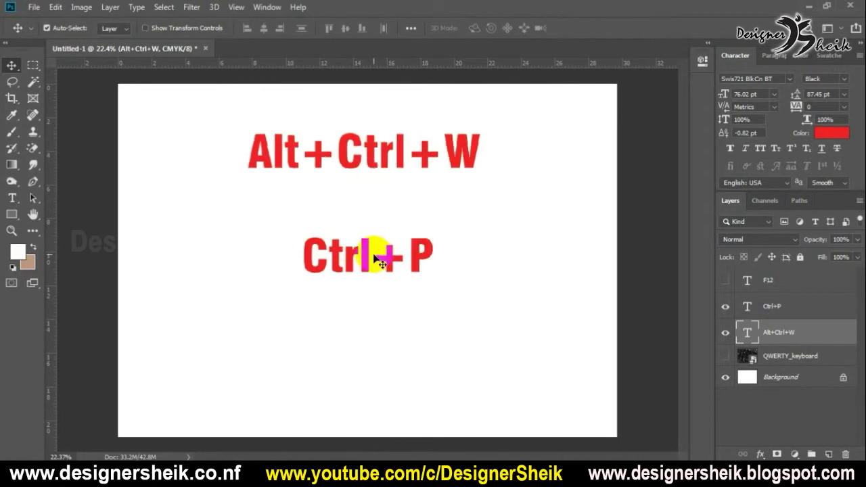
left_click(34, 8)
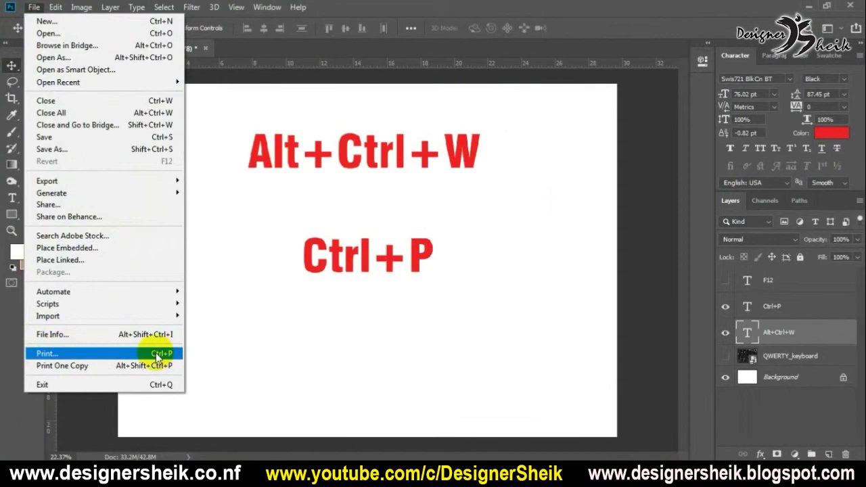
left_click(156, 356)
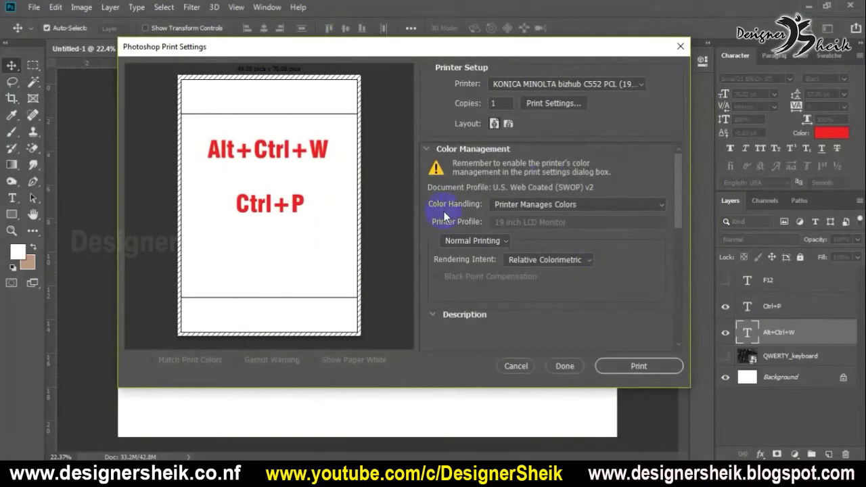
left_click(493, 125)
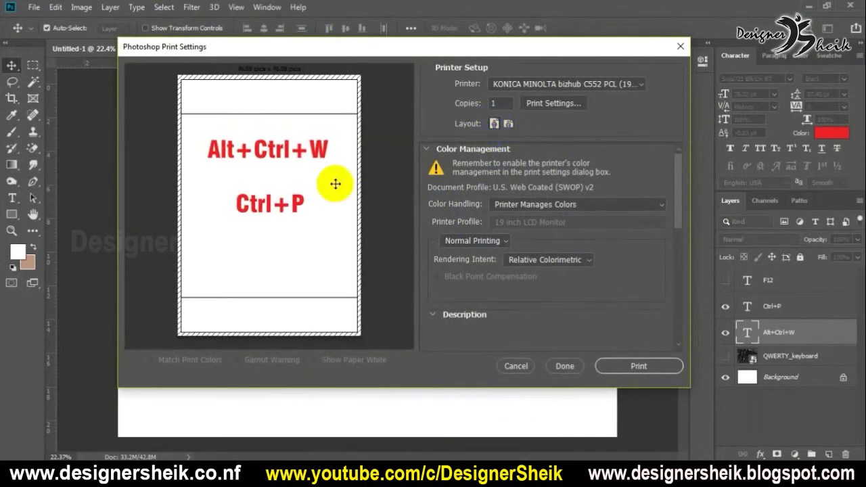
mouse_move(679, 196)
left_mouse_down()
mouse_move(676, 324)
mouse_move(680, 211)
left_mouse_up()
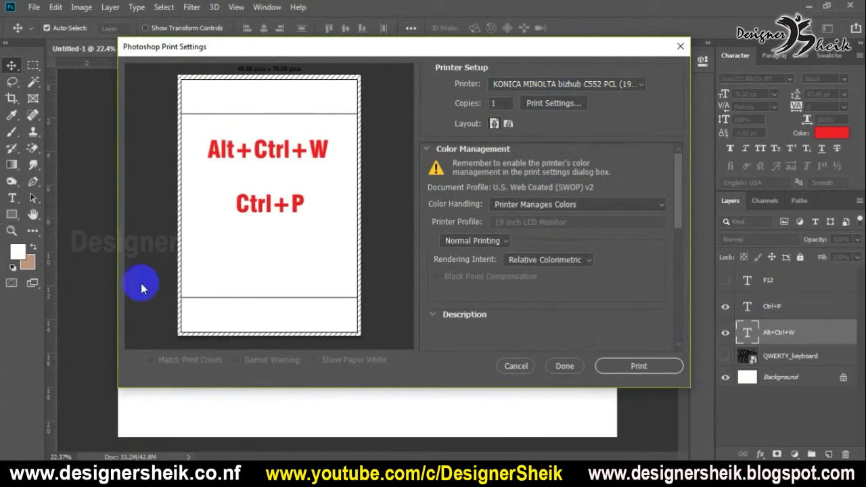
left_click(680, 46)
key("ctrl+p")
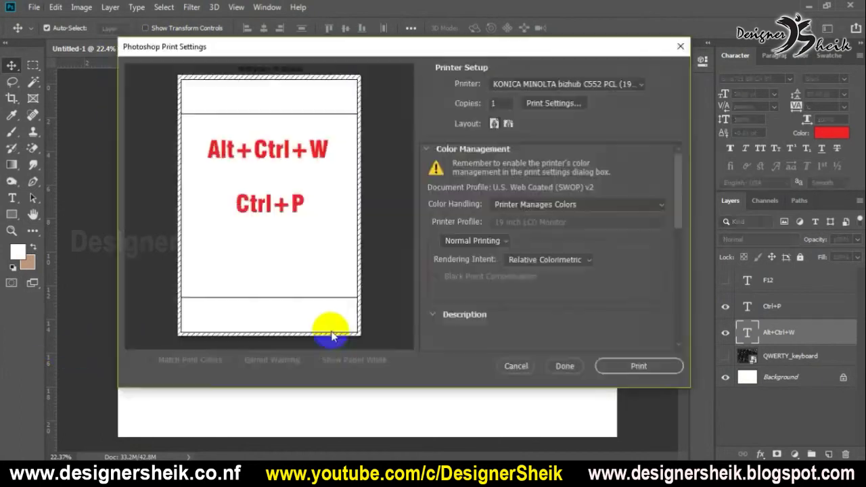
left_click(563, 366)
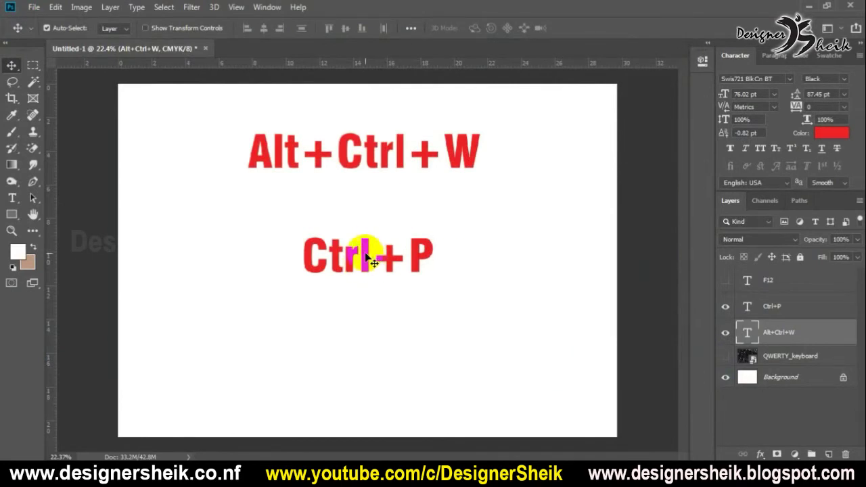
Step: Shift the Ctrl+P label slightly left and show the red F12 text layer below it
left_click_drag(370, 256, 363, 255)
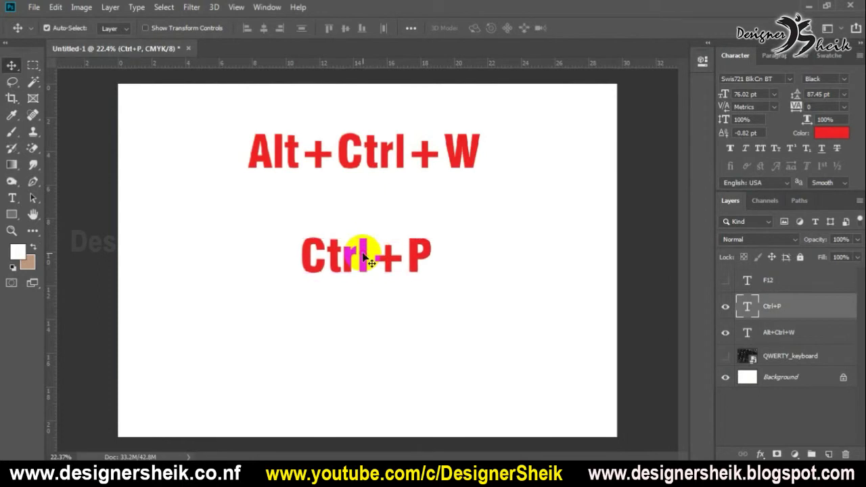
left_click(726, 281)
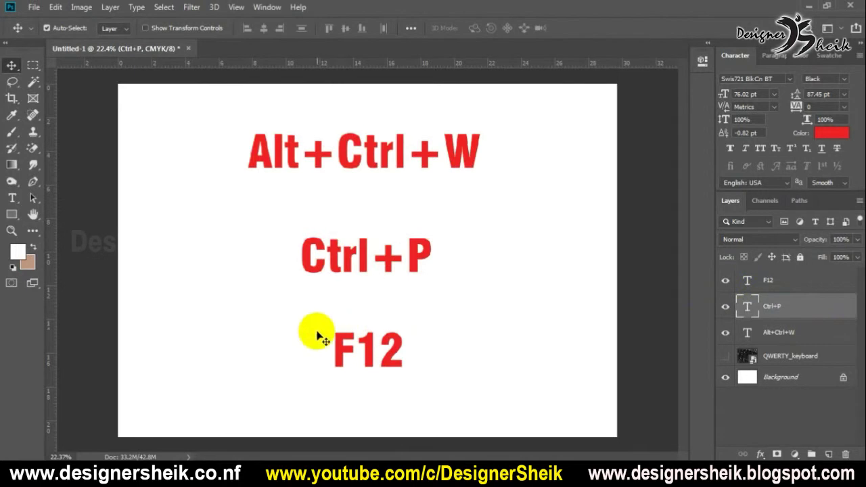
left_click(357, 338)
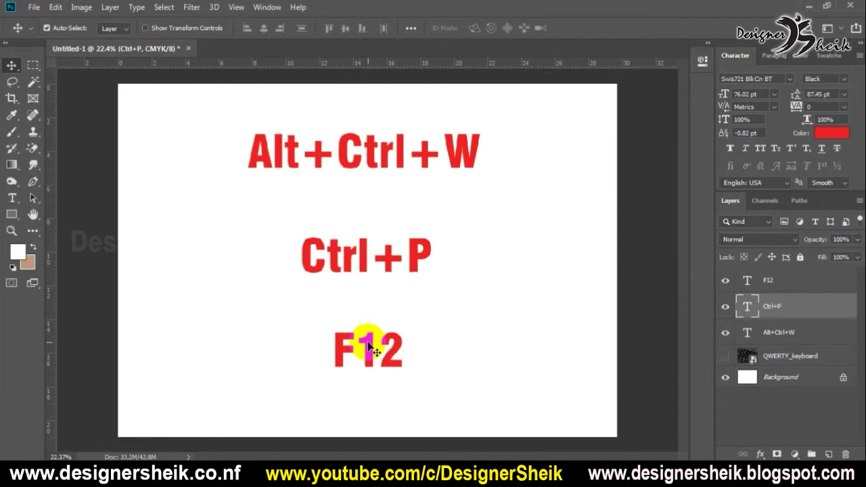
Step: Open fan.jpg from the img folder, closing a mistakenly opened electrical-lights image first
key("ctrl+o")
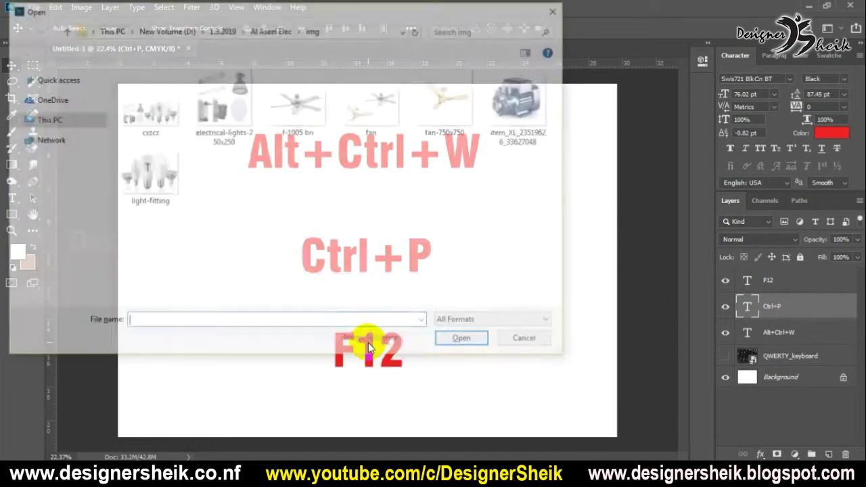
double_click(234, 112)
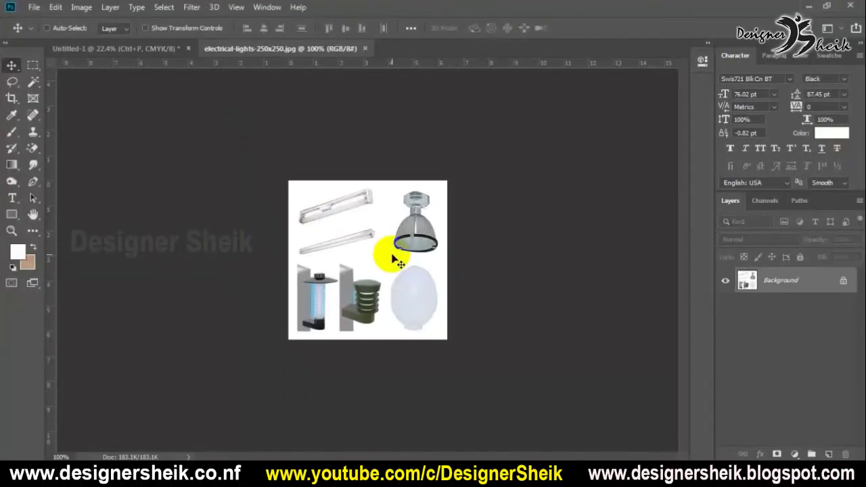
key("ctrl+w")
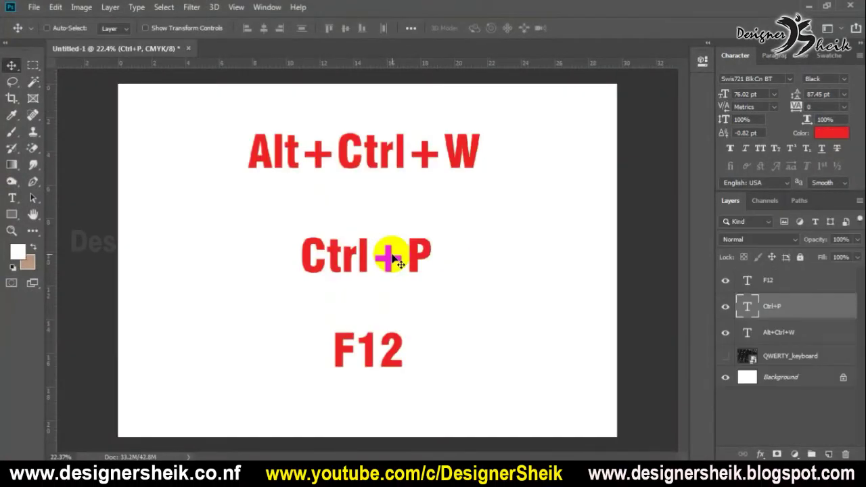
key("ctrl+o")
left_click(396, 102)
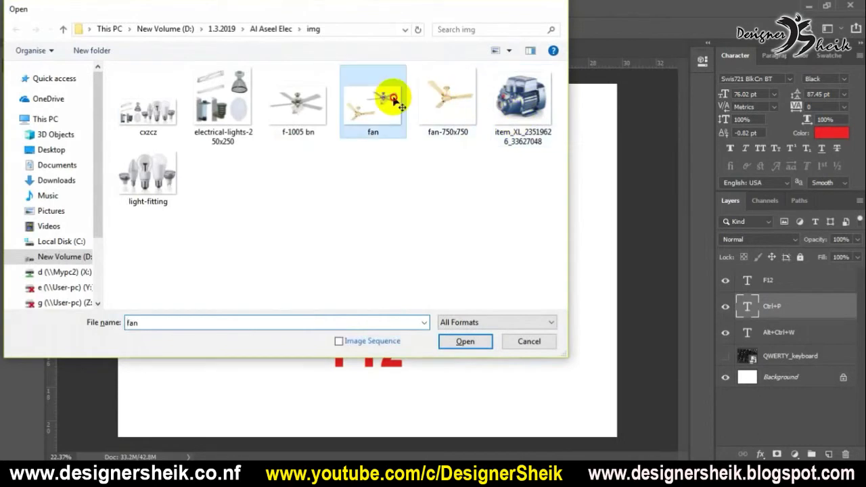
double_click(399, 103)
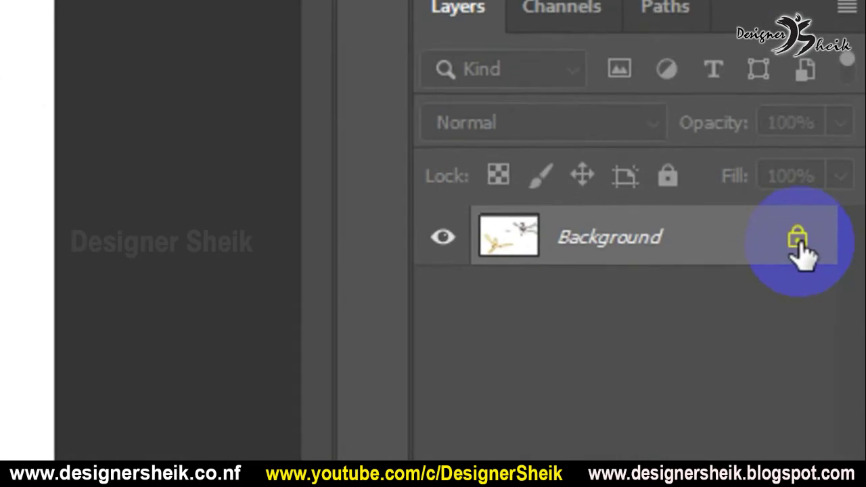
Step: Unlock the fan photo's background as Layer 0 and duplicate it as Layer 0 copy
left_click(799, 243)
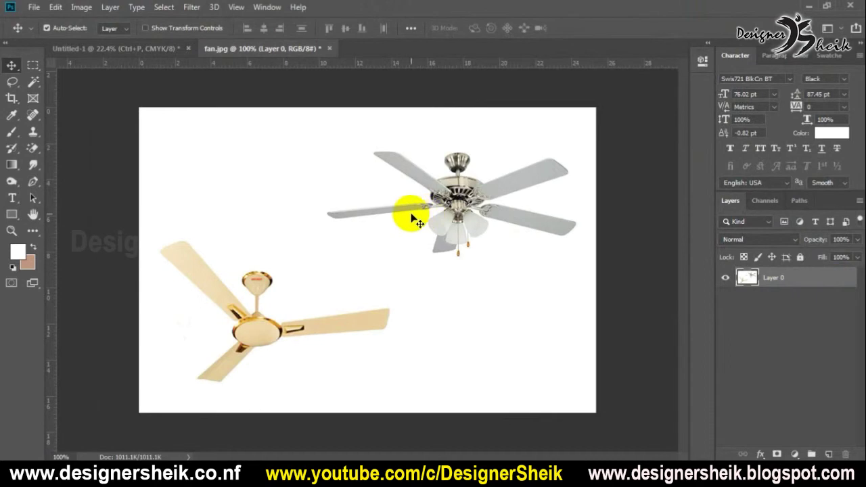
key("ctrl+j")
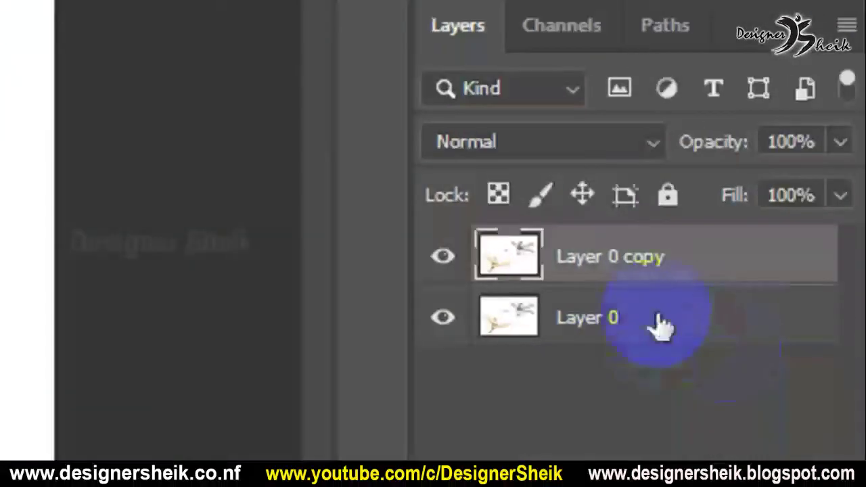
key("ctrl+z")
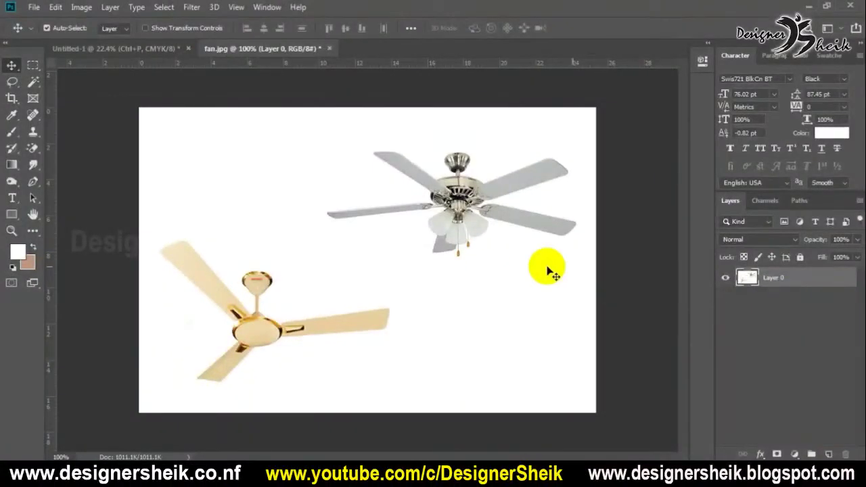
right_click(794, 285)
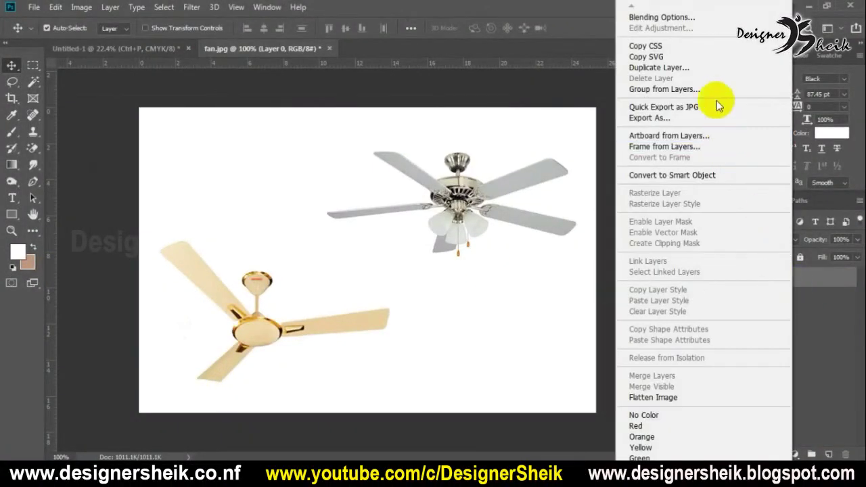
left_click(701, 67)
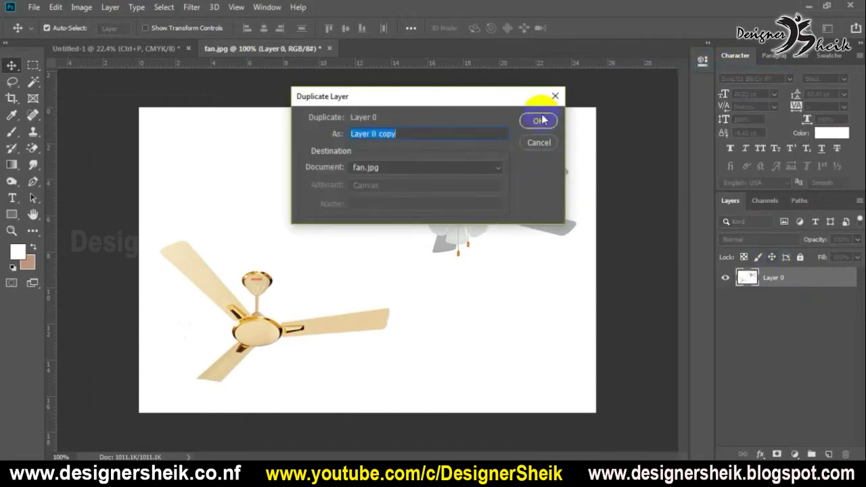
left_click(536, 119)
Step: Make Layer 0 copy active, pick the Rectangular Marquee, and toggle Layer 0's visibility
left_click(751, 281)
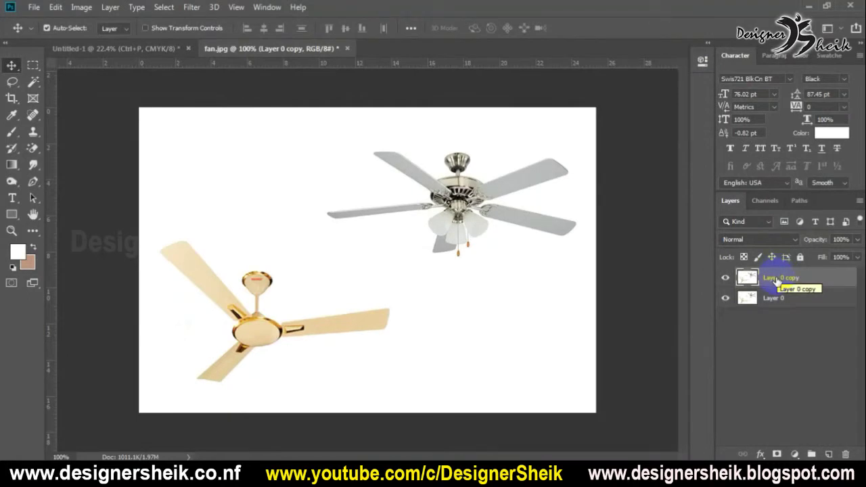
key("m")
left_click(735, 302)
Step: Hide Layer 0 and erase the grey ceiling fan from Layer 0 copy
left_click(729, 300)
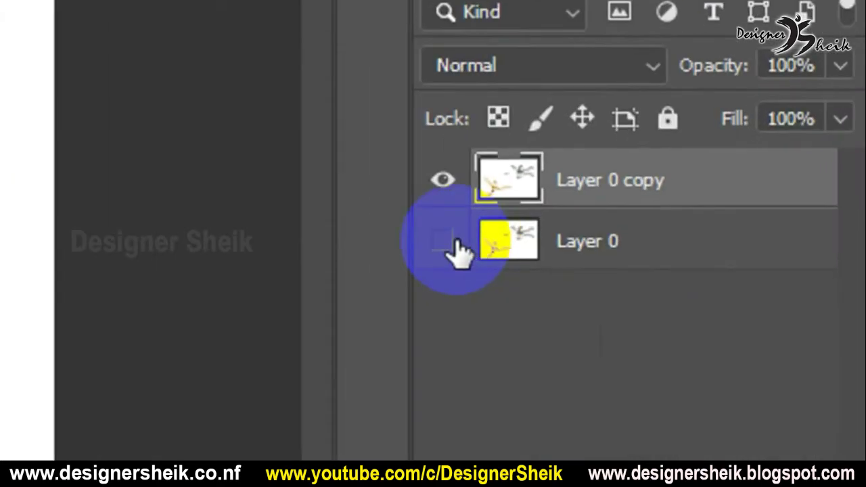
left_click_drag(284, 108, 613, 278)
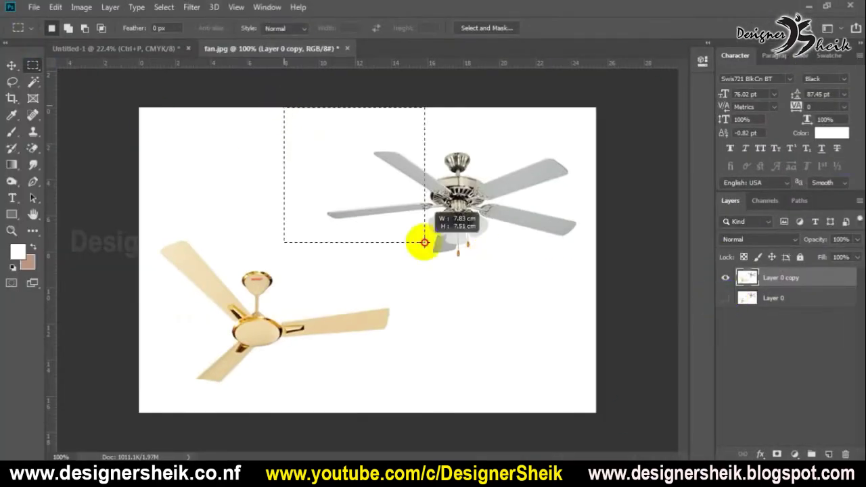
key("Delete")
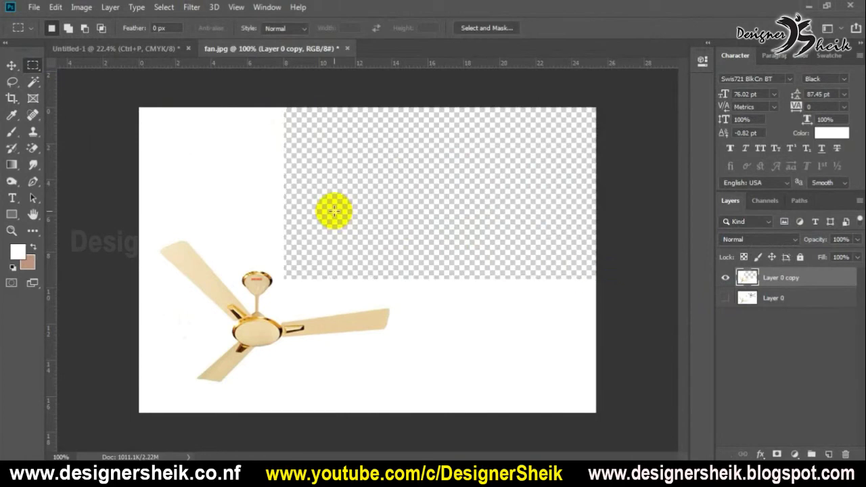
Step: Add a white-filled Layer 1 and send it to the bottom of the layer stack
key("ctrl+shift+n")
key("Return")
key("alt+BackSpace")
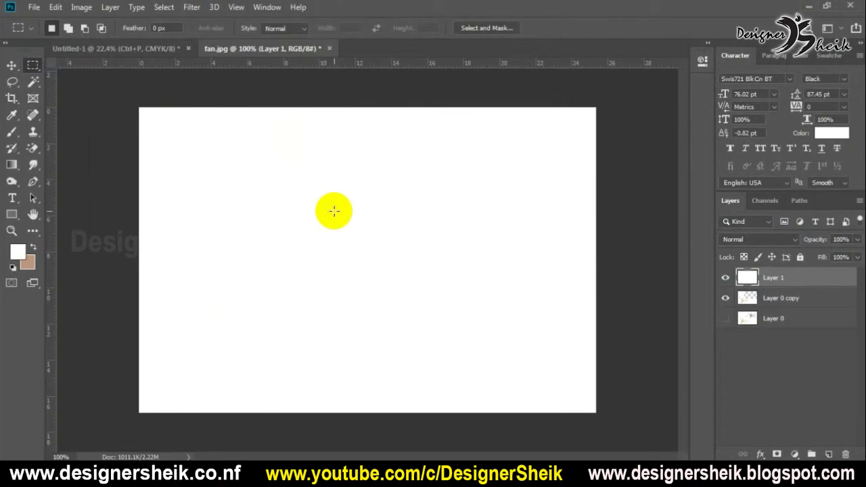
key("ctrl+shift+bracketleft")
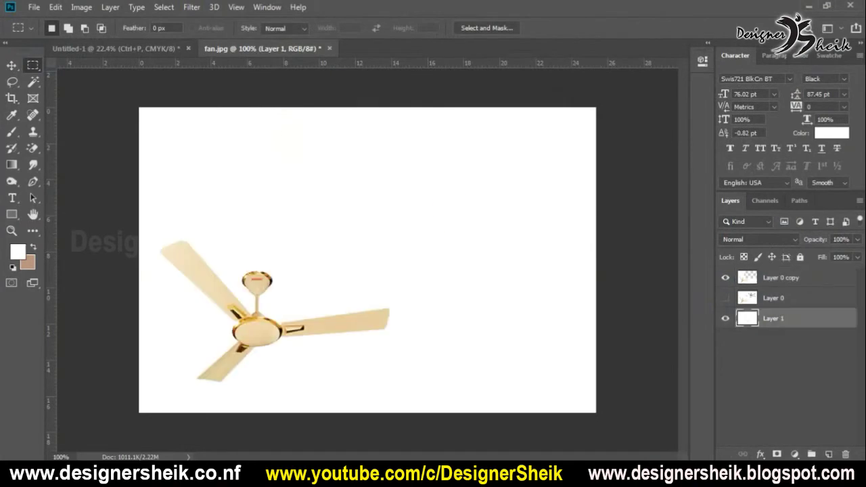
left_click(750, 319)
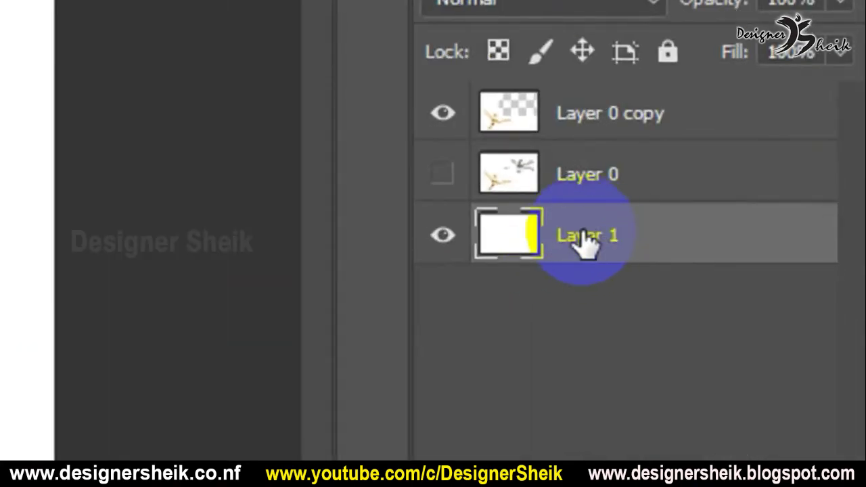
Step: Add a text line above the cream fan, typing SUMMER and then replacing it with SALE
key("t")
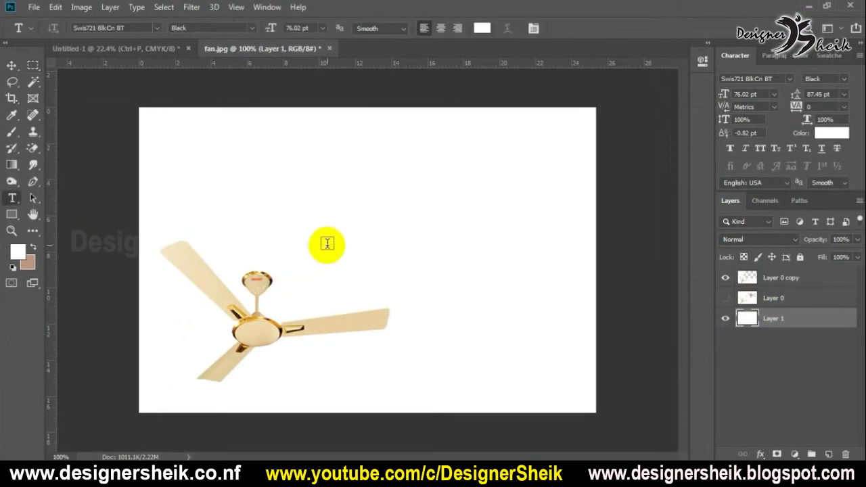
left_click(287, 180)
type("SUMMER")
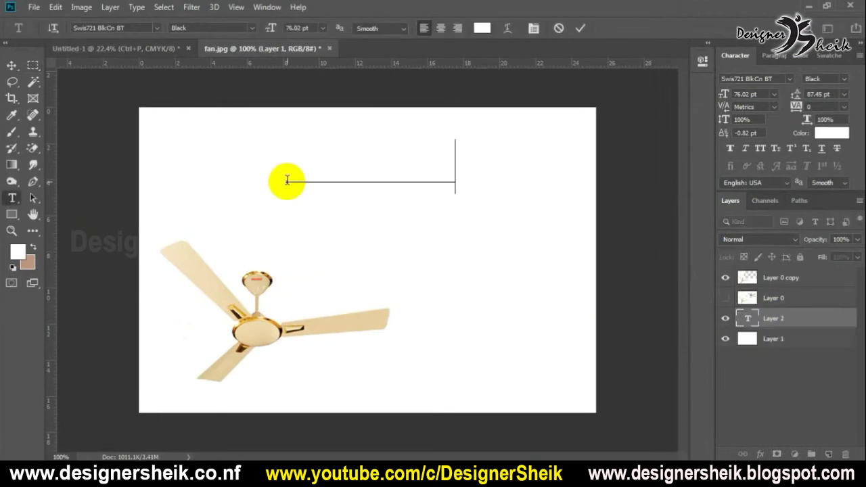
key("ctrl+a")
left_click(391, 149)
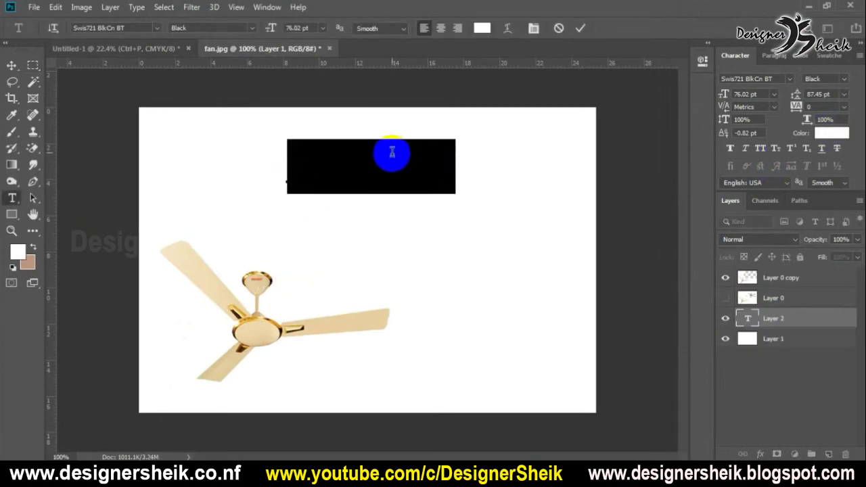
left_click_drag(443, 168, 230, 149)
key("BackSpace")
type("SUMMER")
key("ctrl+a")
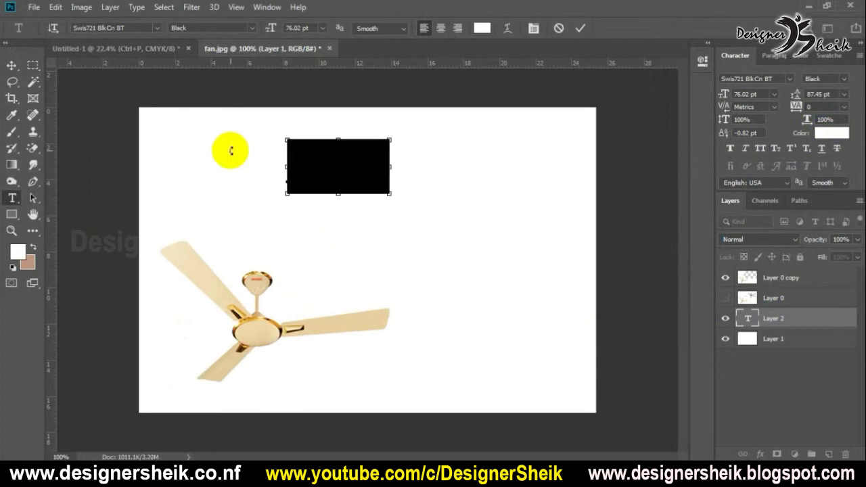
type("SALE")
Step: Recolour the text black in the Color Picker and commit the Fan text layer
key("ctrl+a")
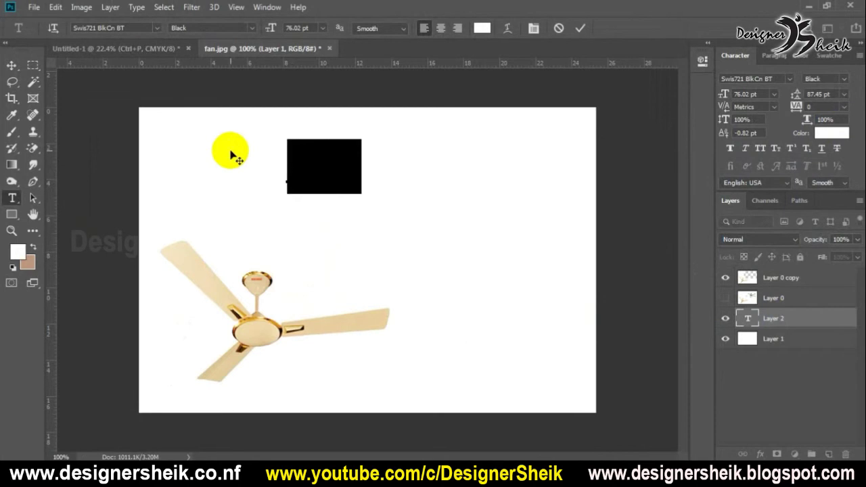
left_click(831, 133)
left_click(557, 233)
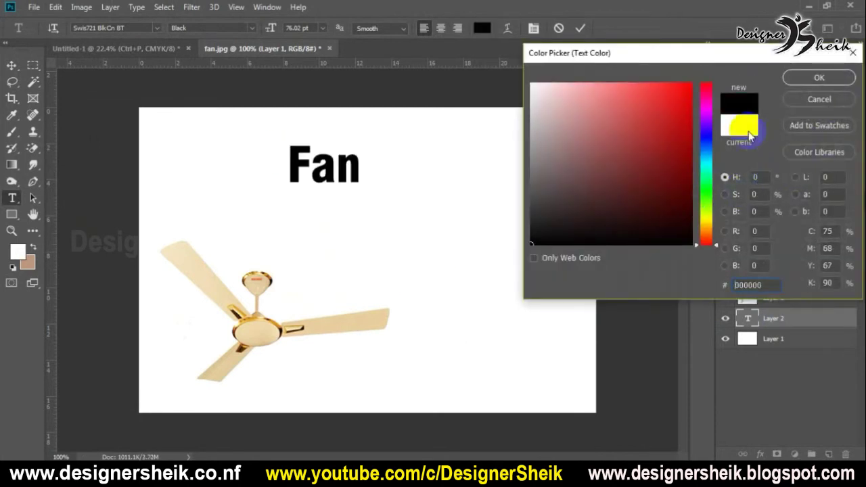
left_click(817, 78)
left_click(358, 162)
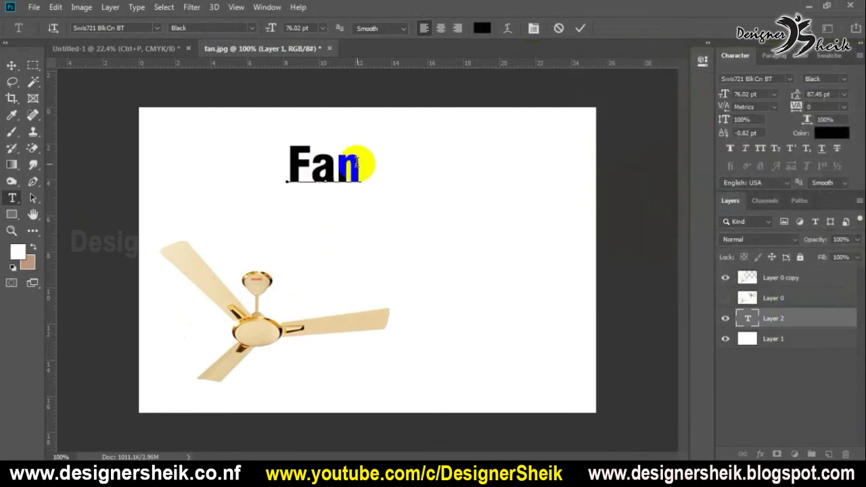
Step: Bring the Fan layer to the top and place it just below the cream ceiling fan
left_click(12, 65)
left_click_drag(335, 184, 326, 377)
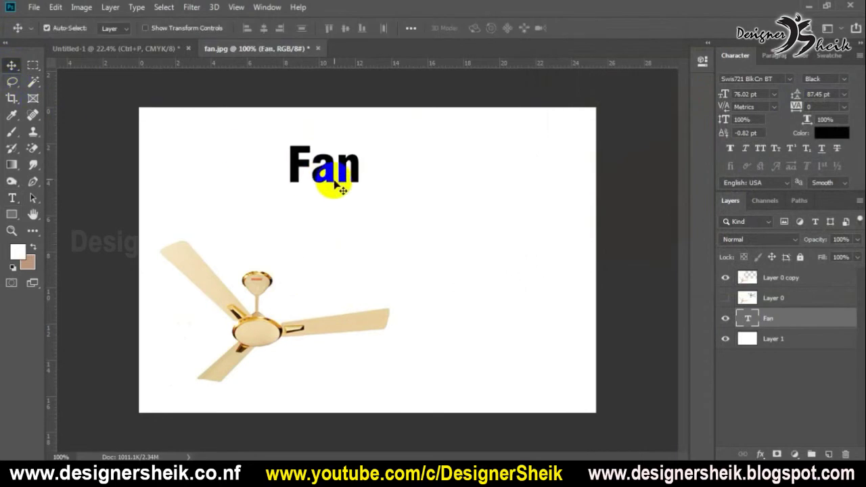
key("ctrl+shift+bracketright")
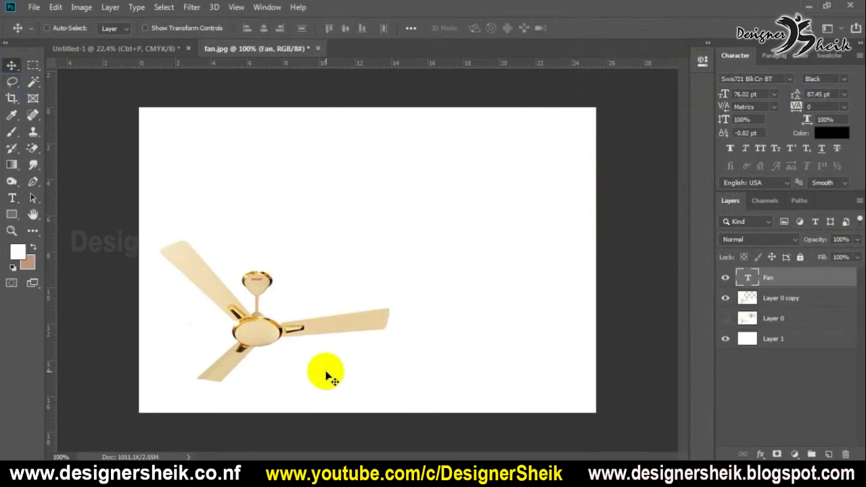
left_click_drag(326, 373, 315, 391)
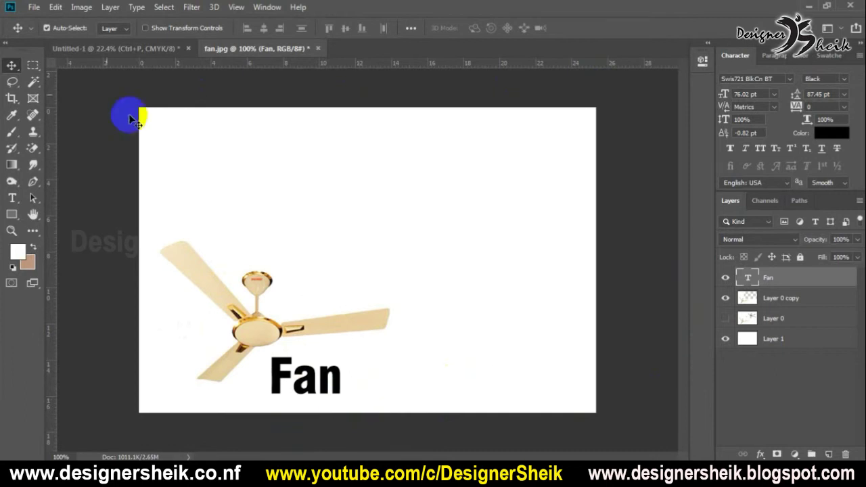
left_click(33, 7)
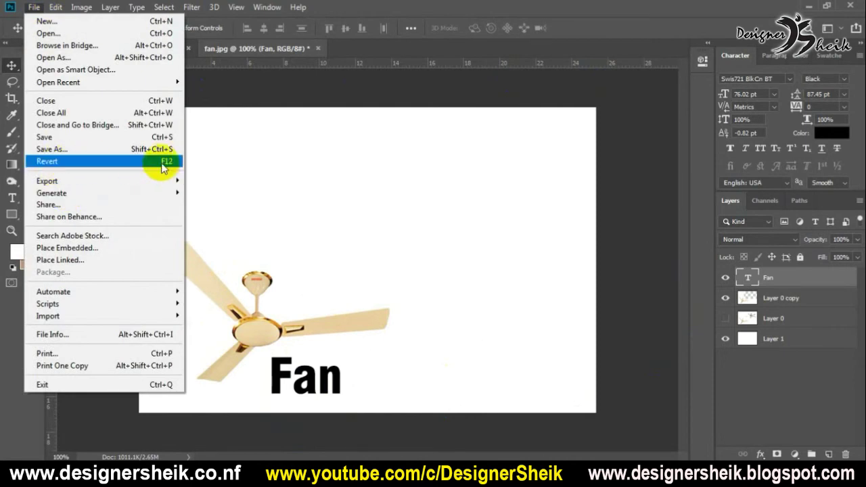
Step: Revert fan.jpg with F12 to its single Background layer showing both ceiling fans
left_click(361, 202)
key("F12")
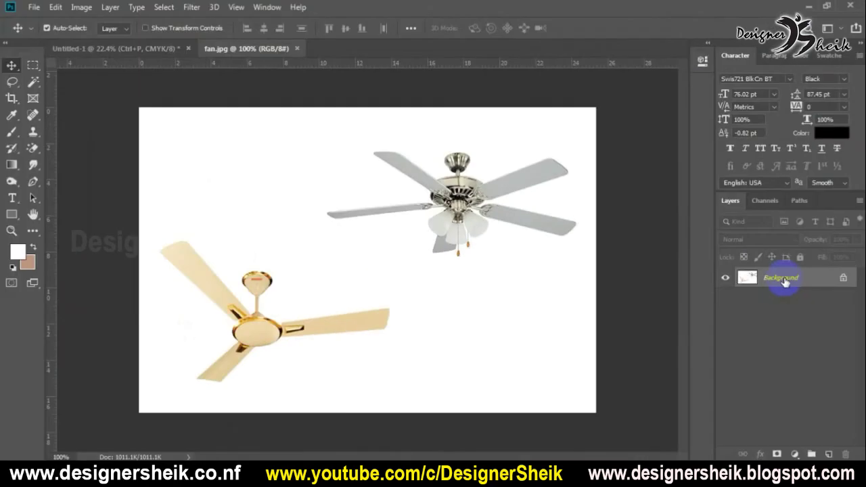
left_click(32, 7)
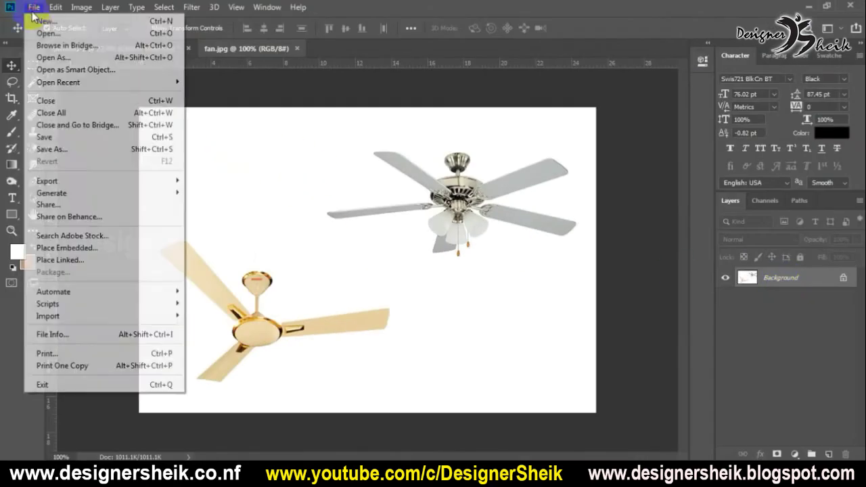
left_click(276, 180)
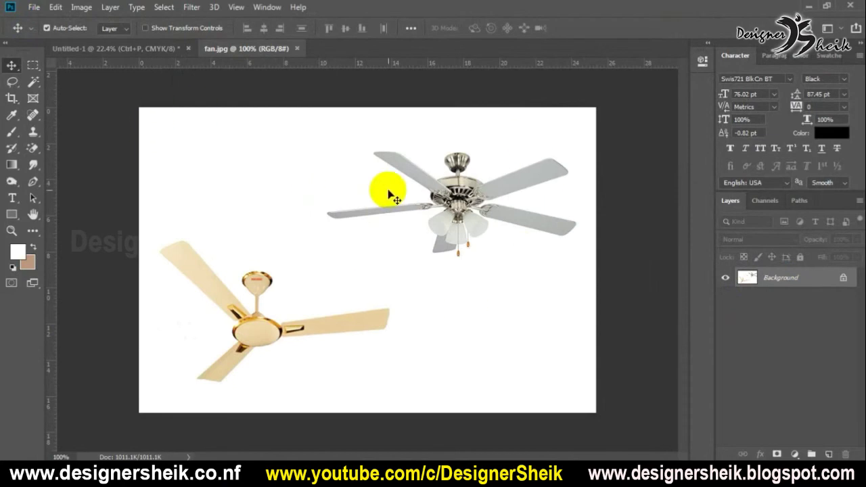
Step: On Untitled-1, hide the Alt+Ctrl+W, Ctrl+P and F12 label layers, then show them again
left_click(141, 49)
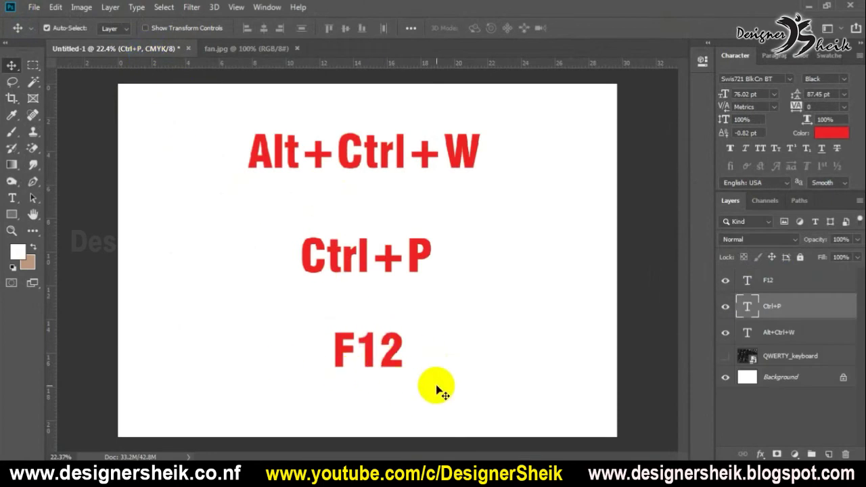
left_click(675, 282)
left_click_drag(724, 284, 727, 338)
left_click(725, 332)
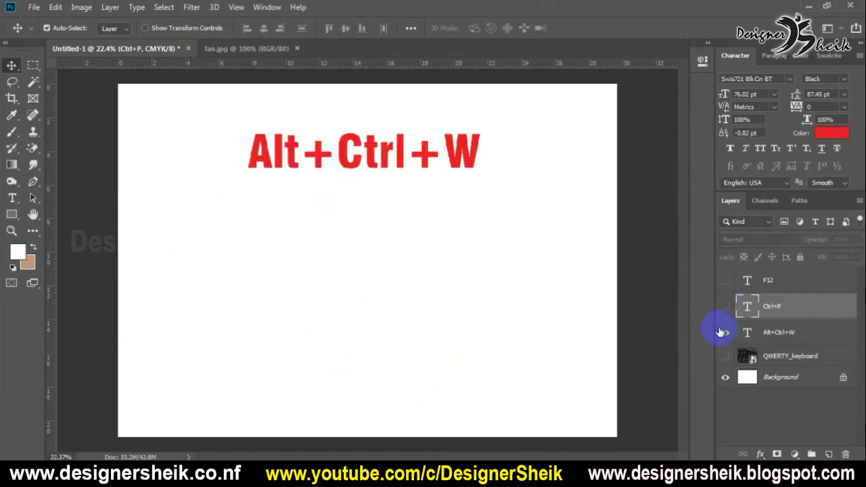
left_click(725, 306)
left_click(725, 280)
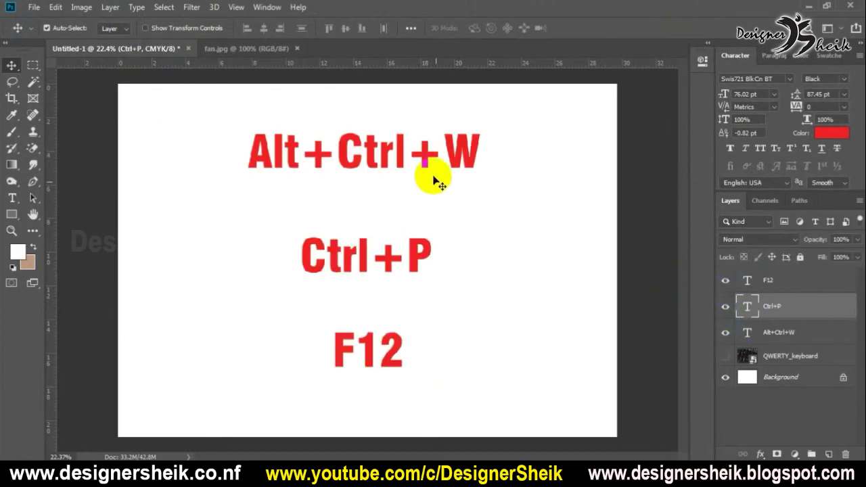